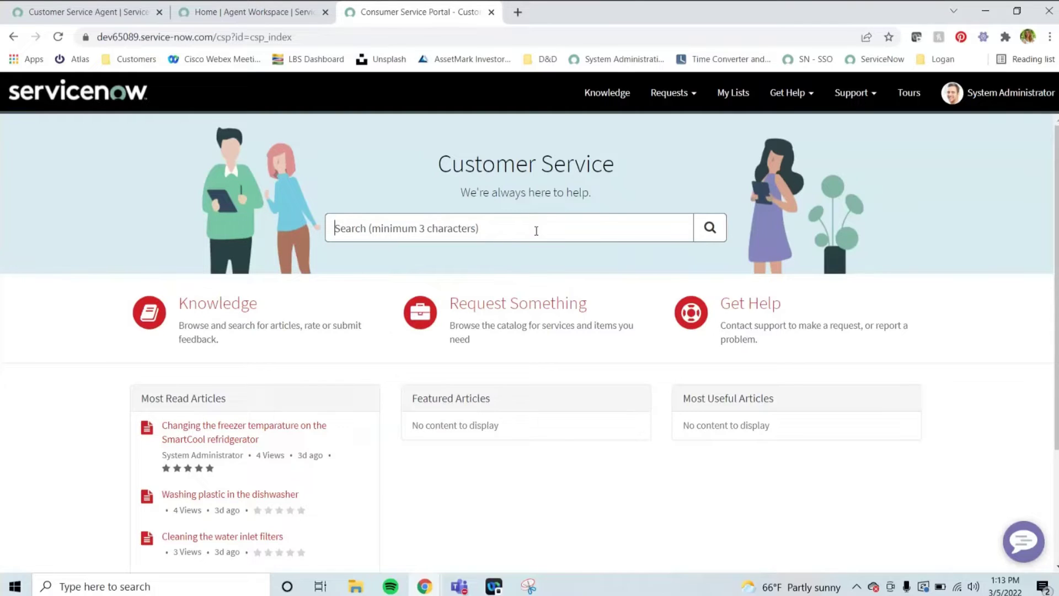
# Step: Run a portal search for 'temperature' from the home page search box
pyautogui.click(538, 234)
pyautogui.write('te')
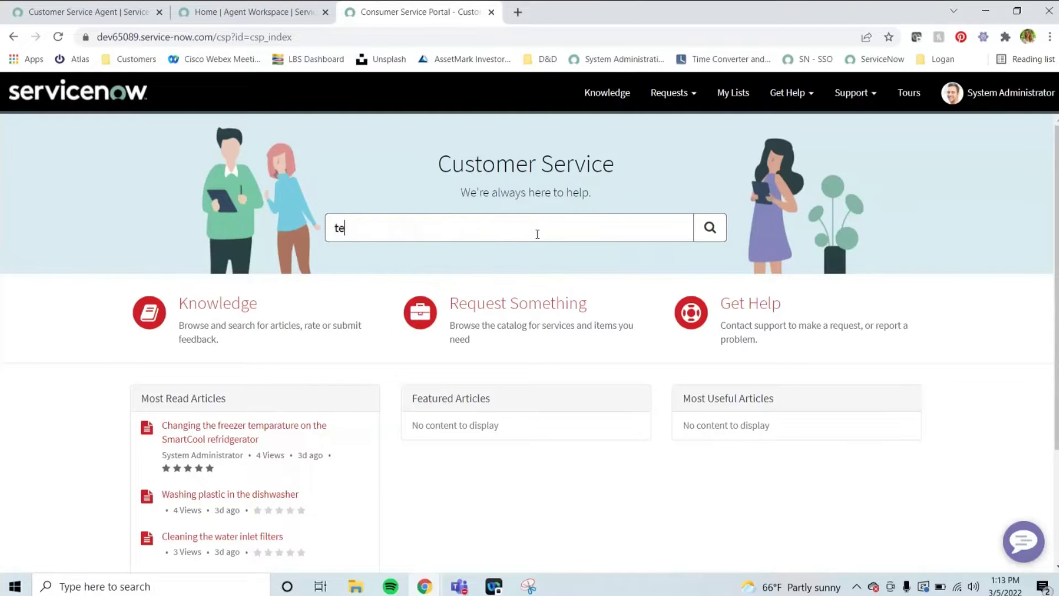
pyautogui.write('mperature')
pyautogui.press('Return')
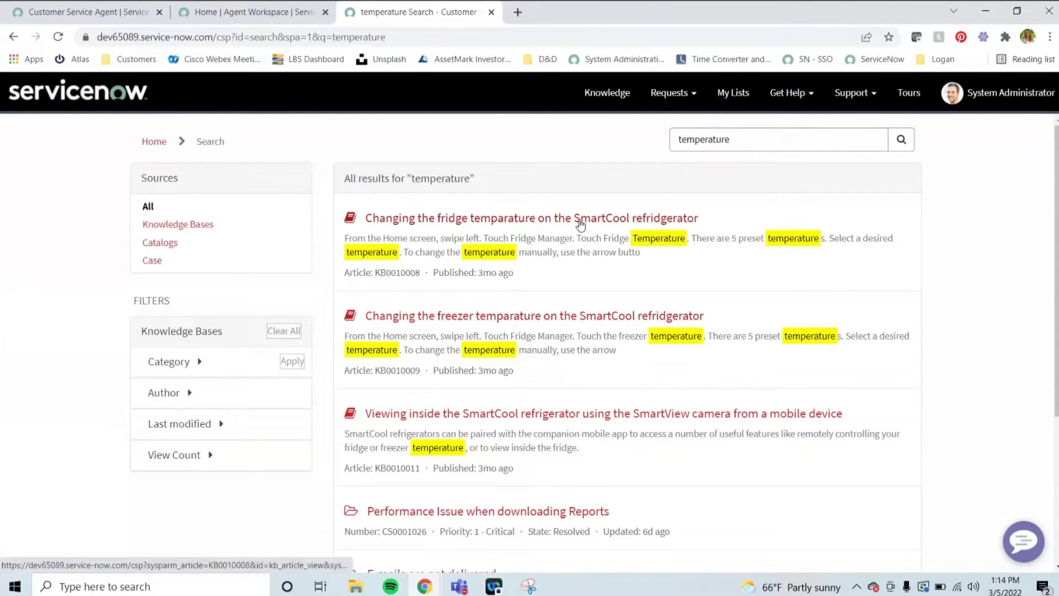
# Step: Open article KB0010008 on changing the SmartCool fridge temperature and read to its end
pyautogui.click(580, 223)
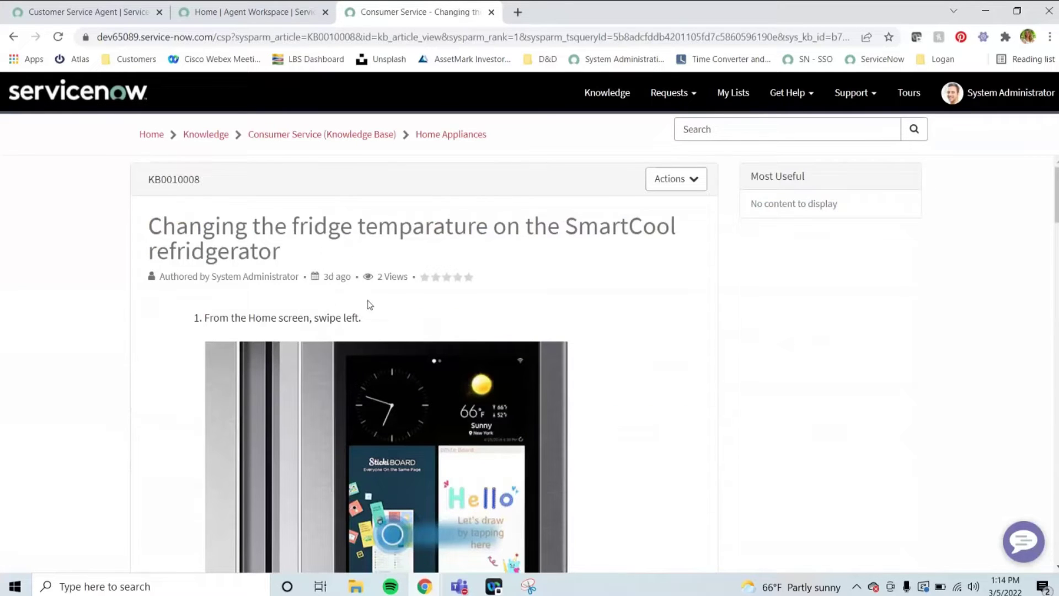
pyautogui.scroll(-3, 635, 325)
pyautogui.scroll(-8, 636, 327)
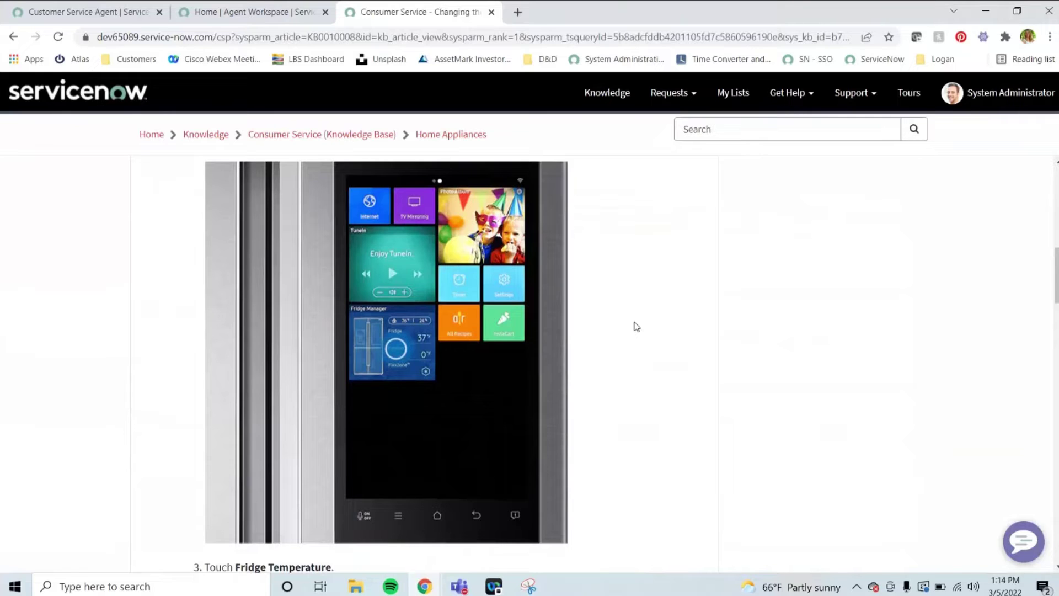
pyautogui.scroll(-3, 636, 326)
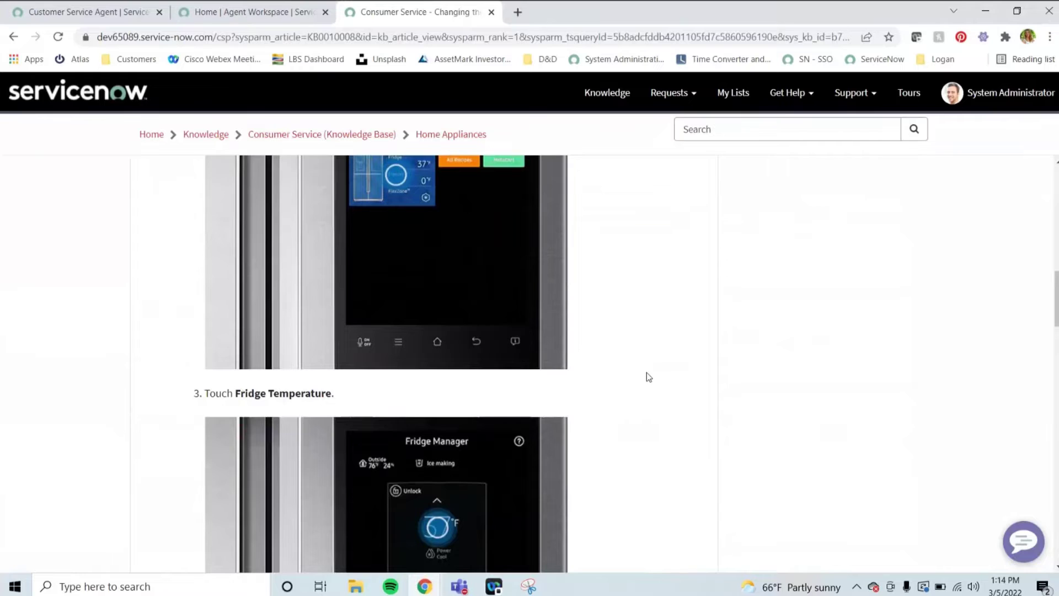
pyautogui.scroll(-2, 648, 377)
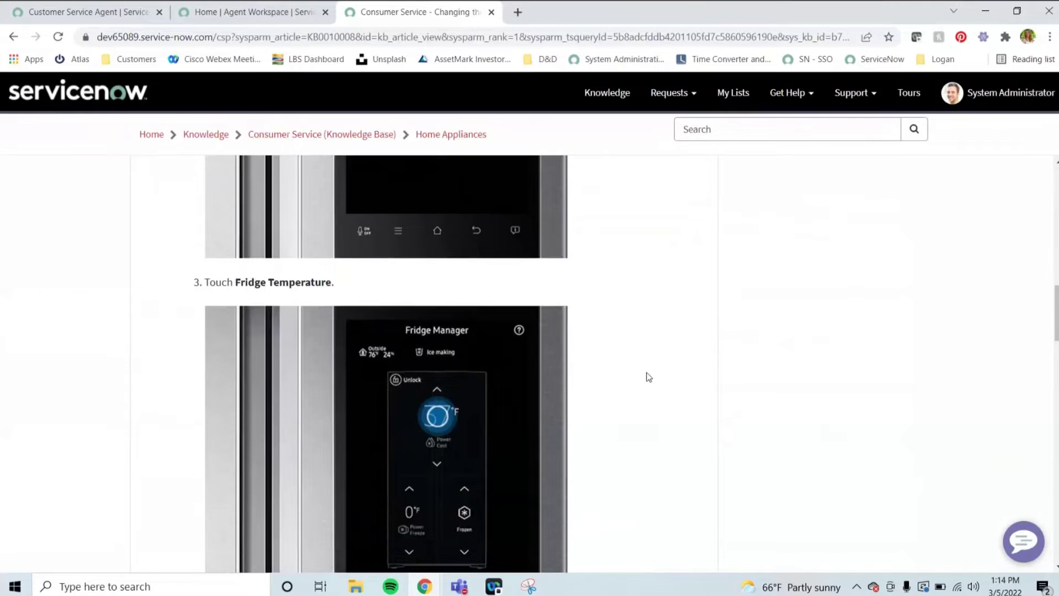
pyautogui.scroll(-18, 649, 377)
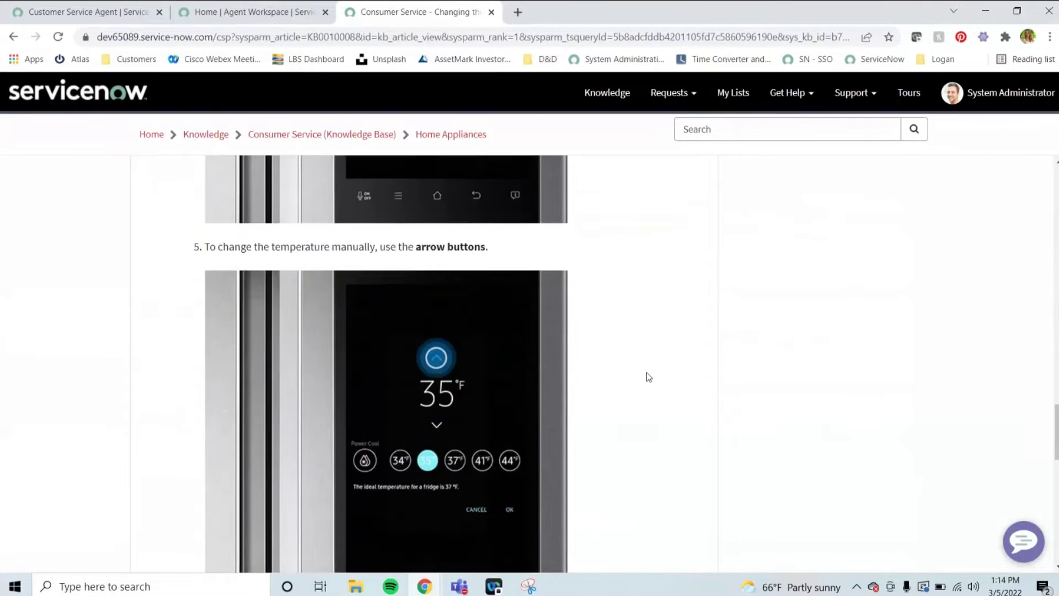
pyautogui.scroll(-12, 649, 377)
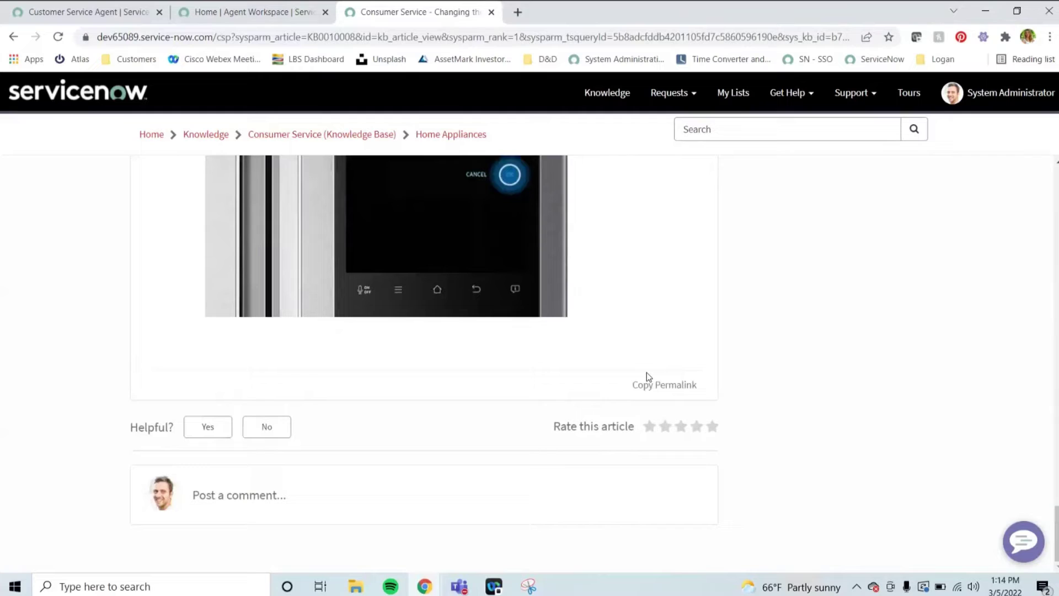
# Step: Mark the article helpful with five stars, dismiss both confirmation banners, and go home
pyautogui.click(210, 434)
pyautogui.click(712, 427)
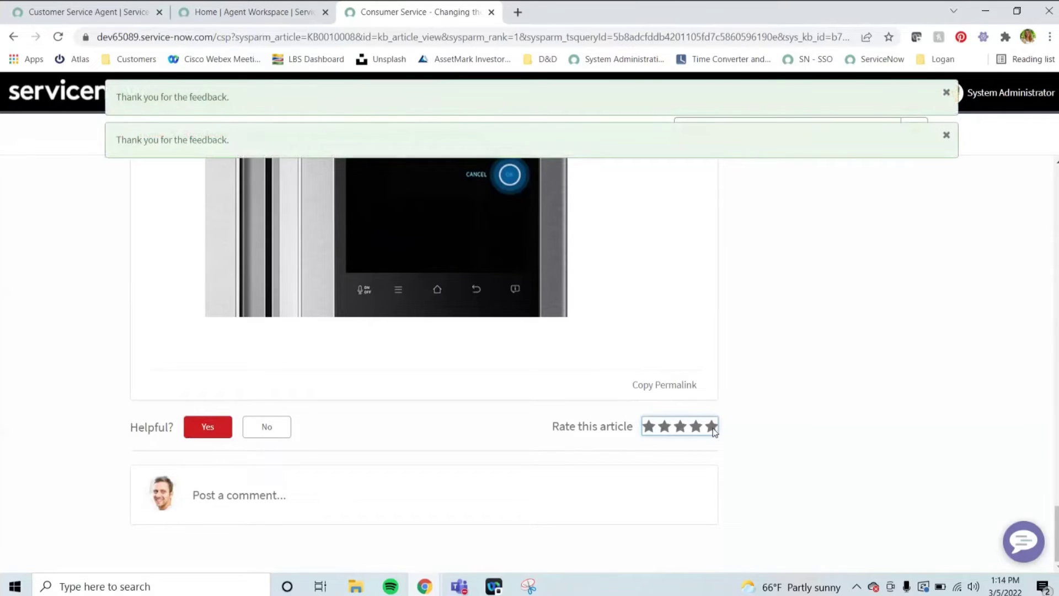
pyautogui.click(946, 92)
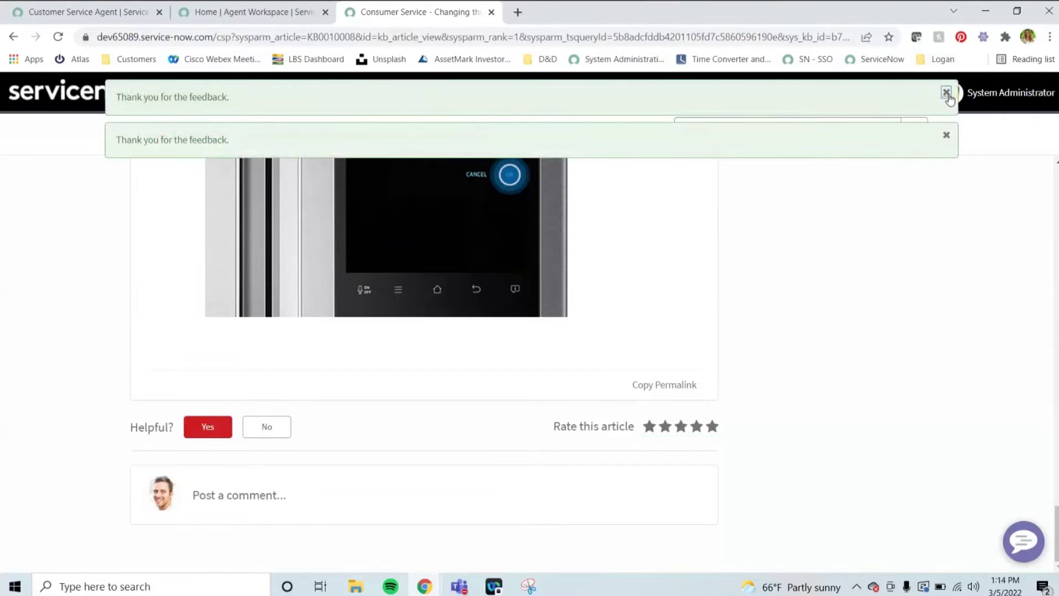
pyautogui.click(947, 134)
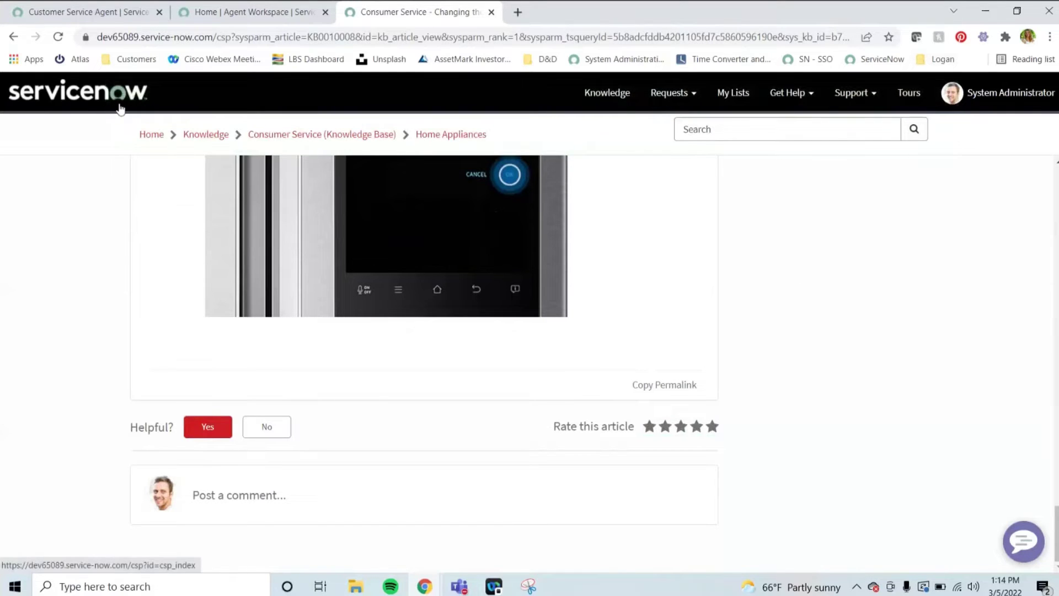
pyautogui.click(121, 103)
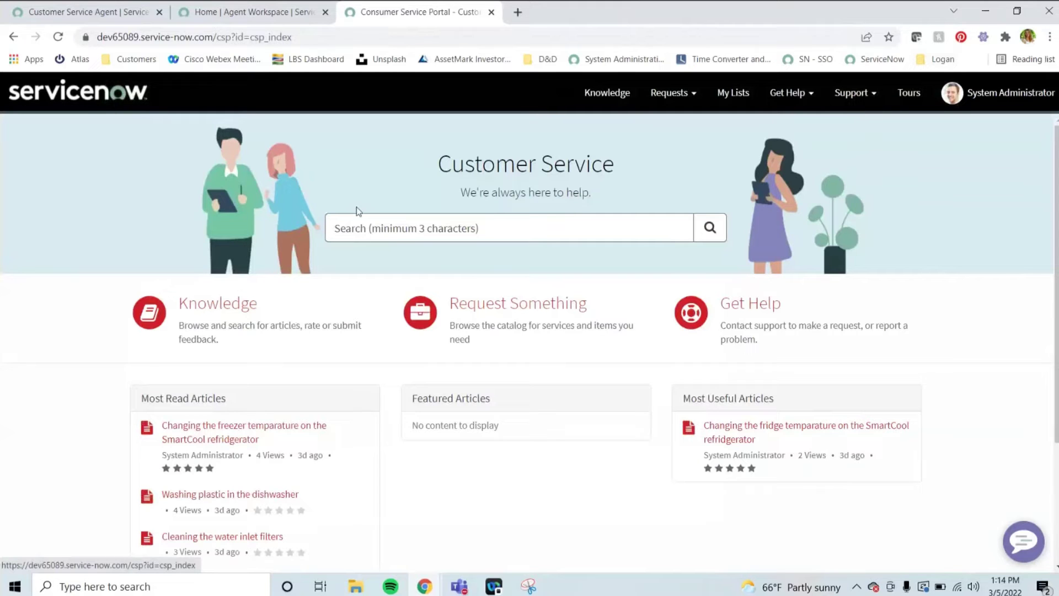
# Step: Start a product help request for the customer with product SmartCool SL200
pyautogui.click(744, 317)
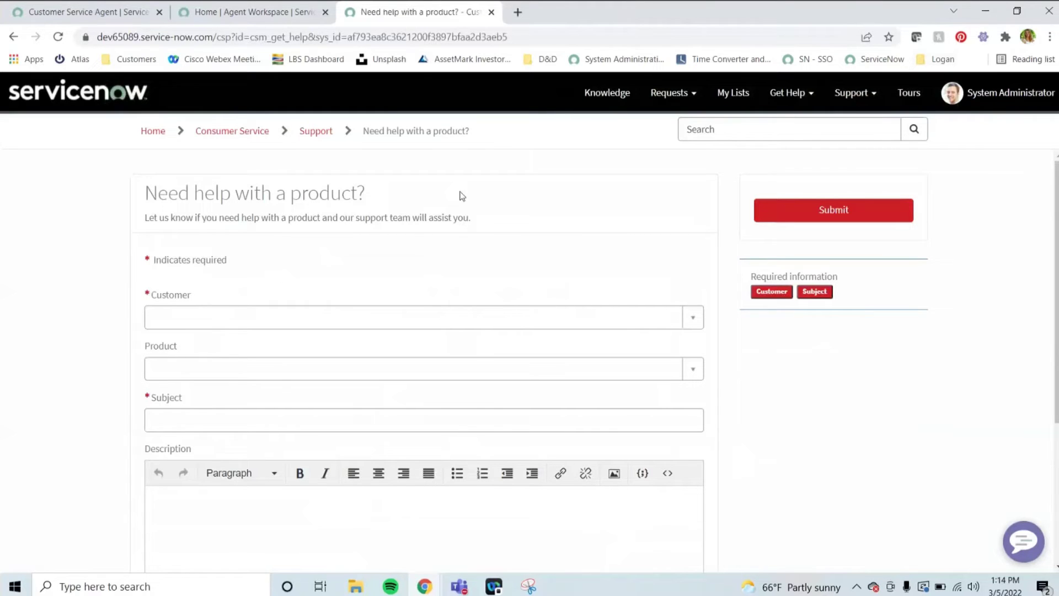
pyautogui.click(610, 325)
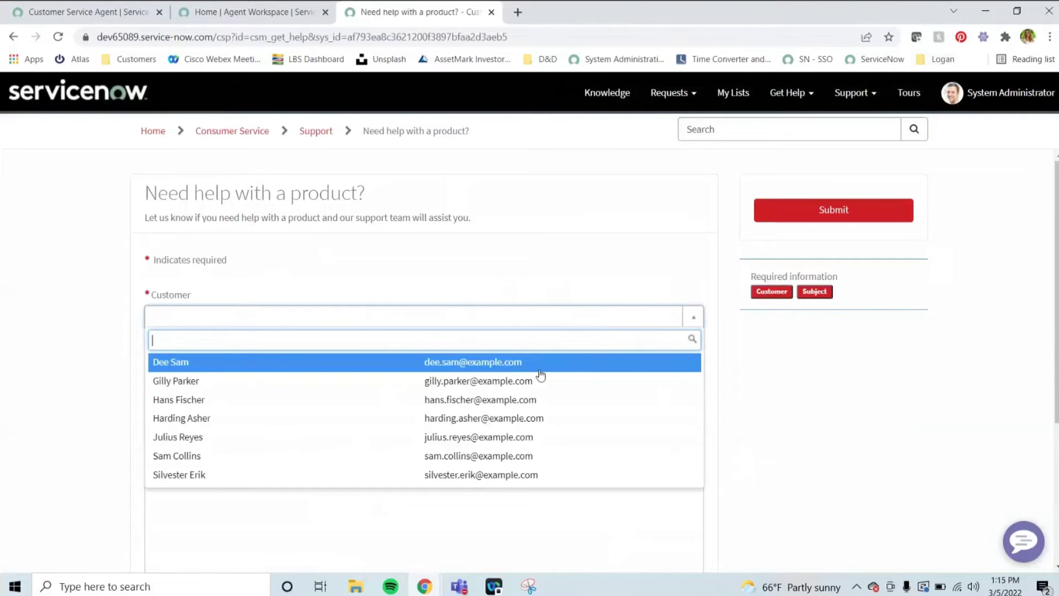
pyautogui.click(539, 365)
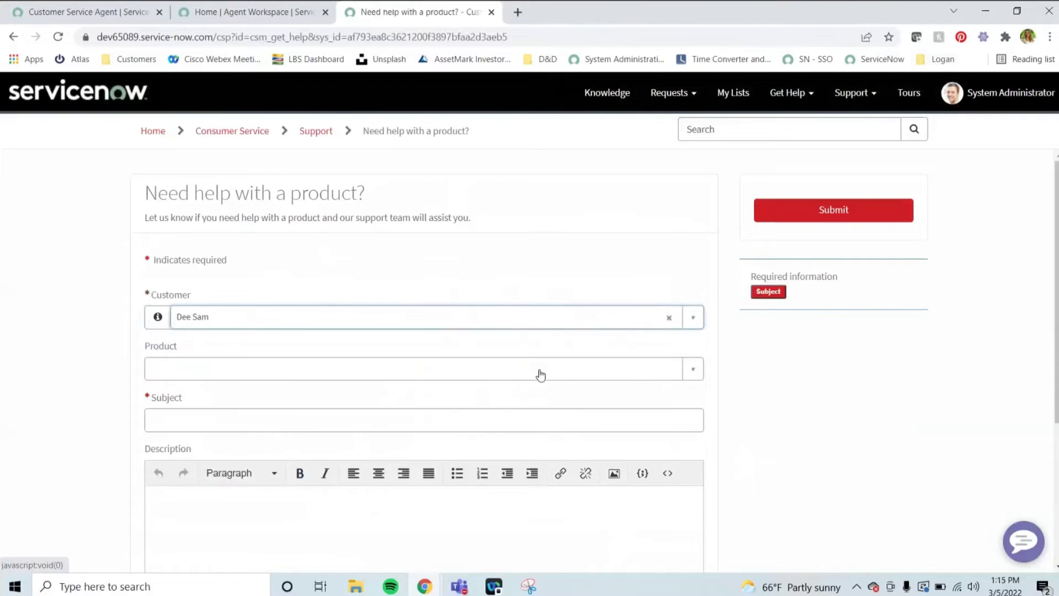
pyautogui.click(495, 370)
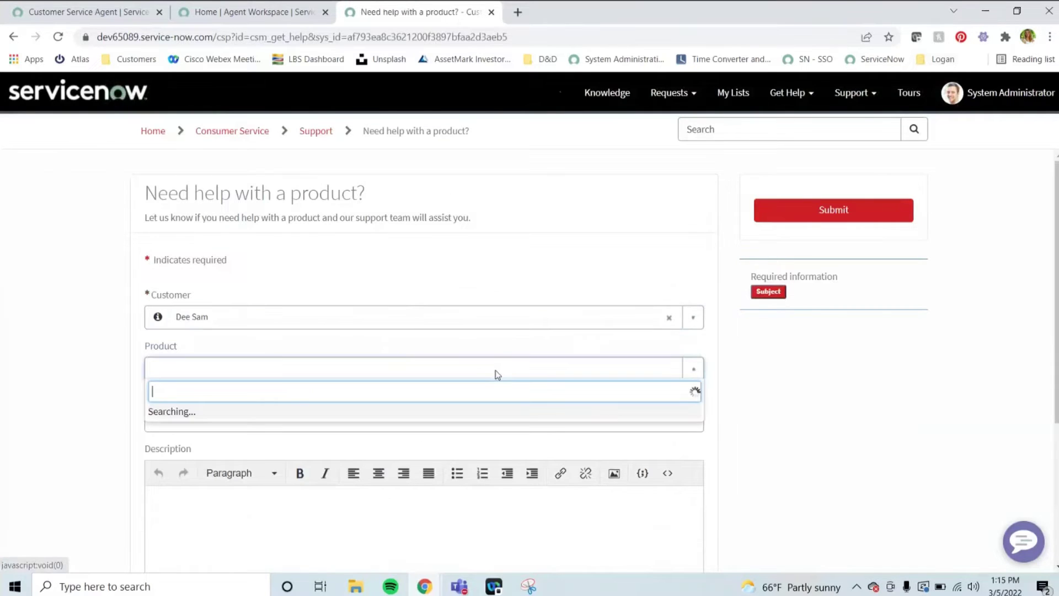
pyautogui.click(439, 418)
# Step: Enter the subject 'Fridge not cooling' to bring up Related Content suggestions
pyautogui.click(410, 421)
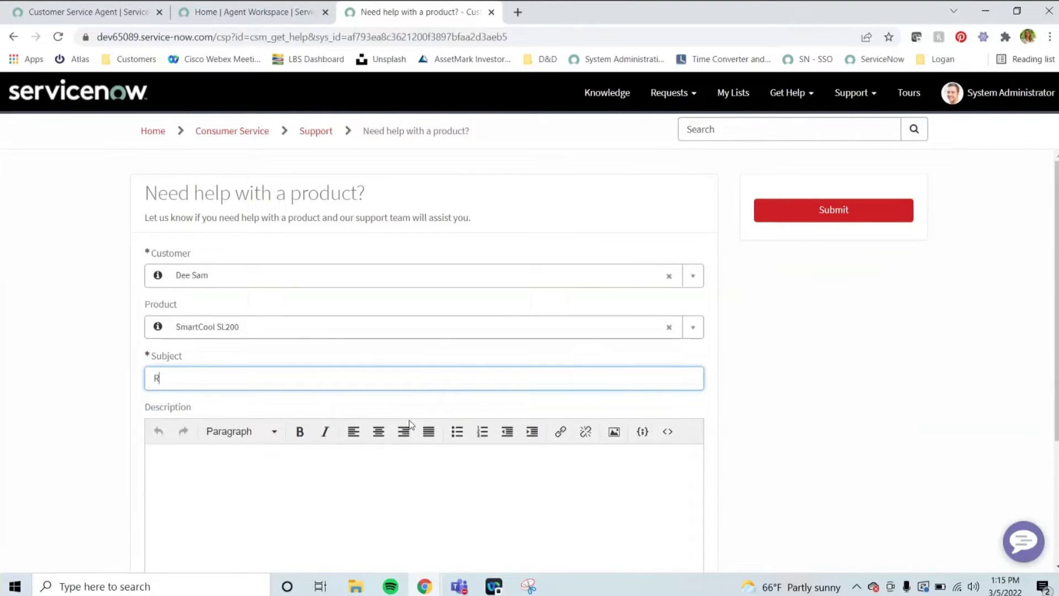
pyautogui.write('Fridge not cooling')
pyautogui.press('Tab')
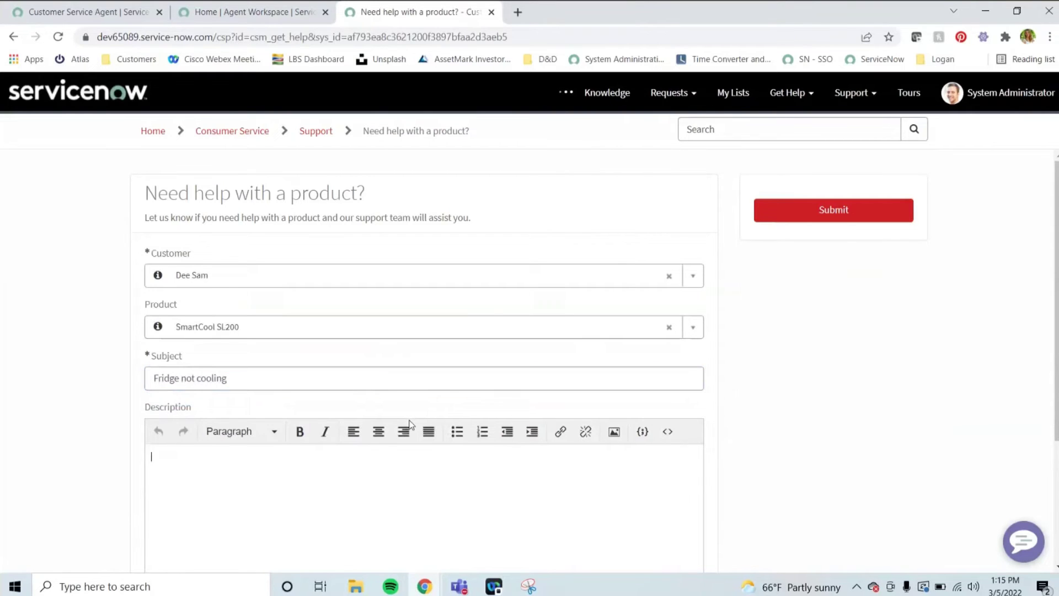
pyautogui.scroll(-2, 409, 425)
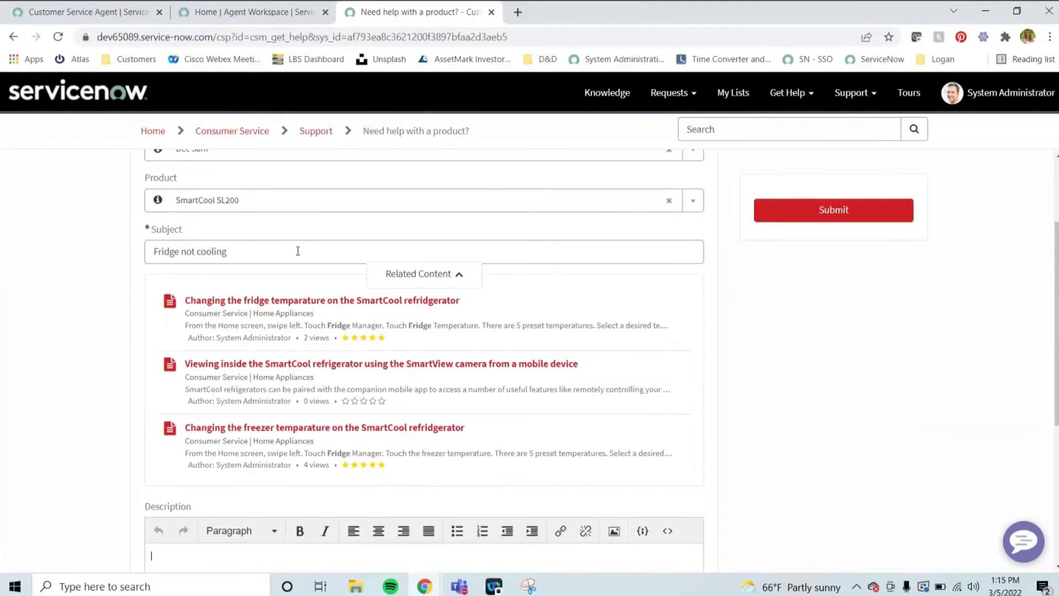
# Step: Open the suggested SmartCool fridge temperature article inline and scroll to the Description editor
pyautogui.click(249, 249)
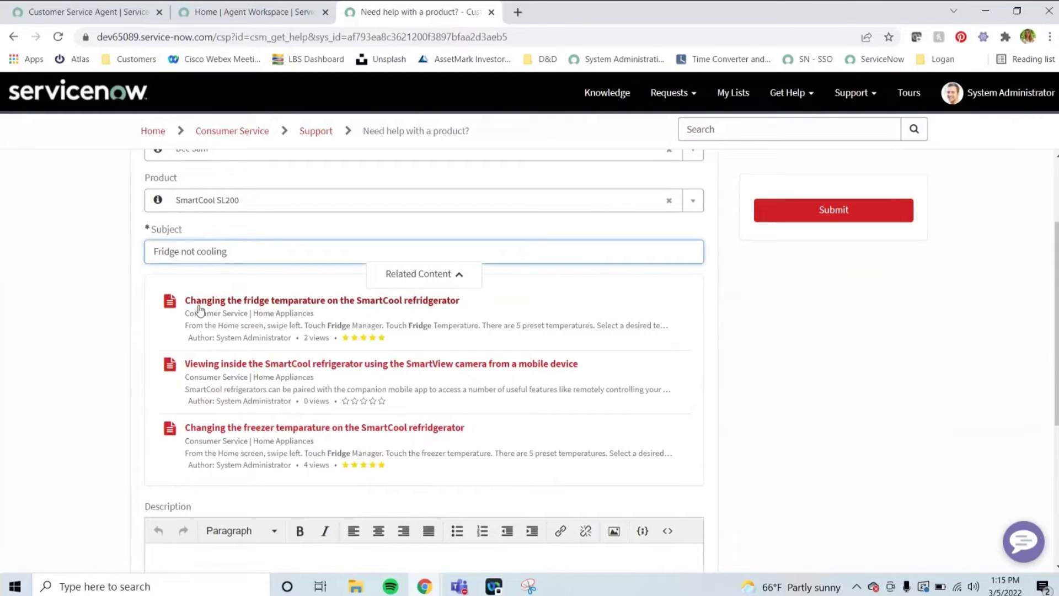
pyautogui.click(259, 305)
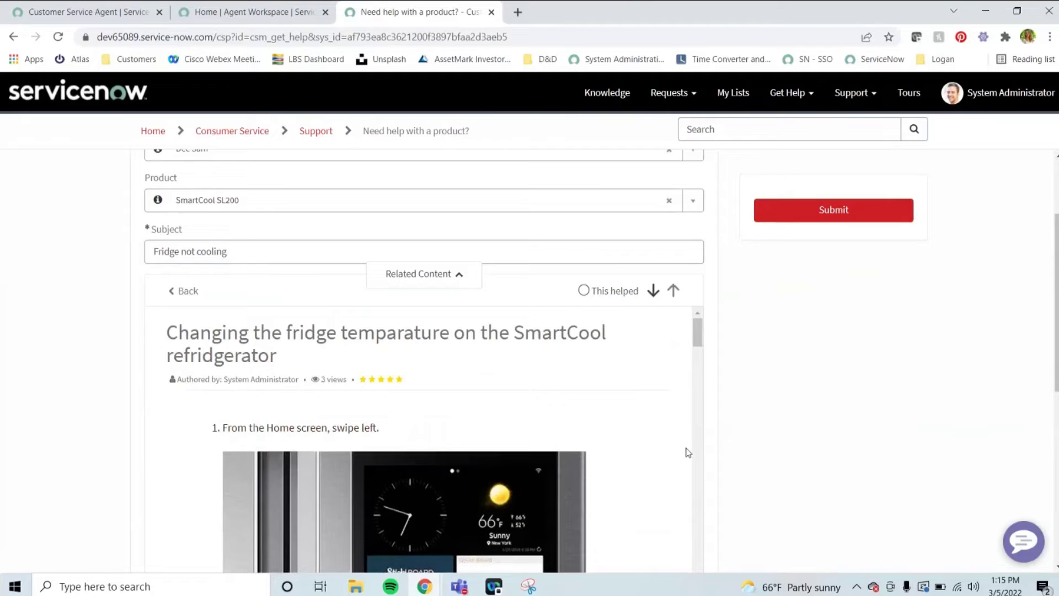
pyautogui.scroll(-6, 753, 351)
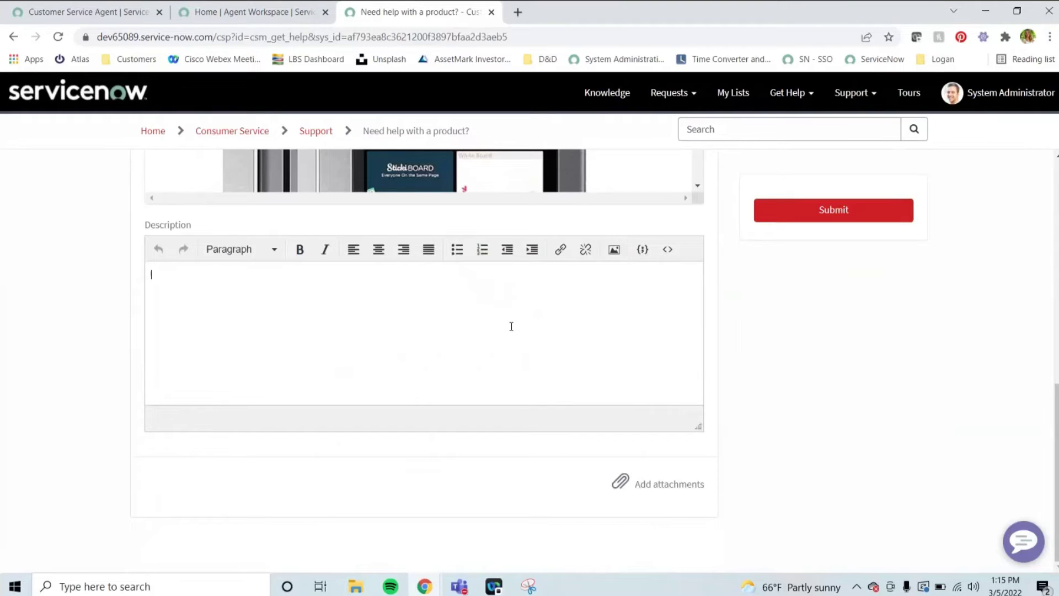
# Step: Describe 'I followed the articles instructions and its still not cooling.' and submit the request
pyautogui.write('I followed the articles instructions and')
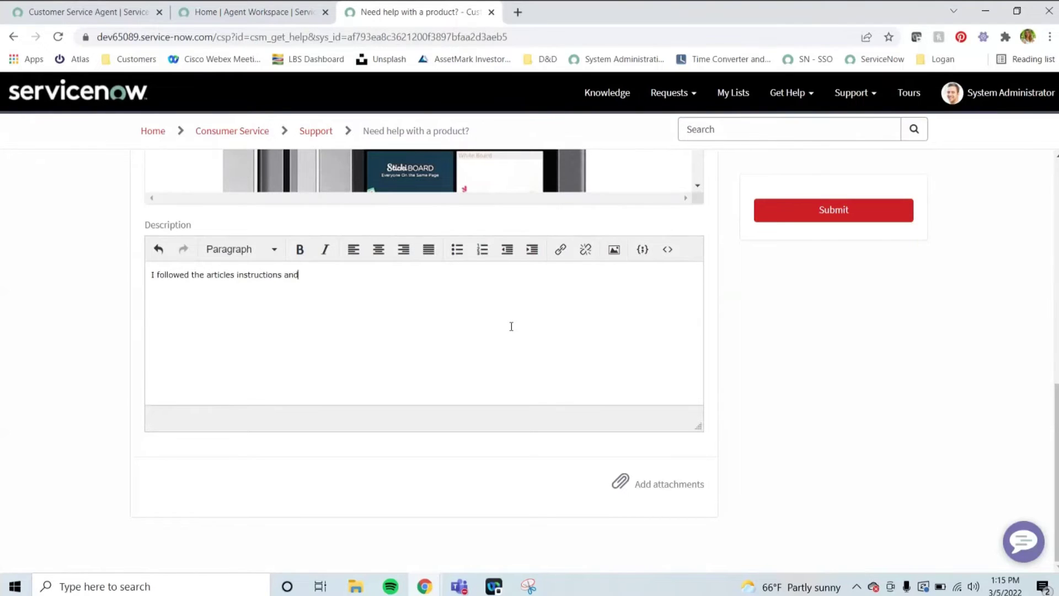
pyautogui.write(' its still not cooling.')
pyautogui.click(837, 208)
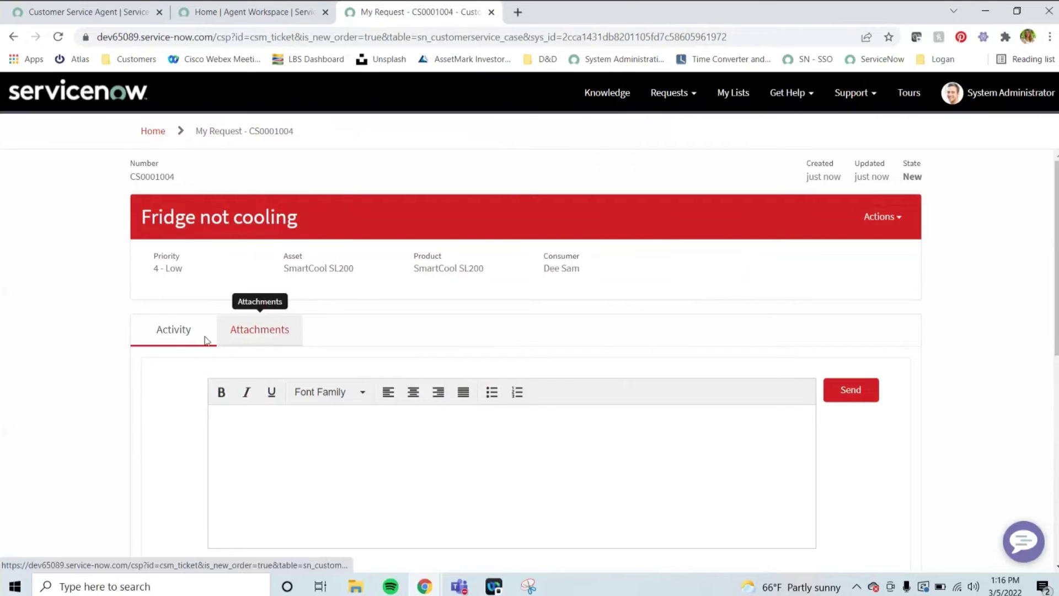
# Step: Check case CS0001004's Attachments tab, then return to its Activity stream
pyautogui.scroll(-3, 173, 412)
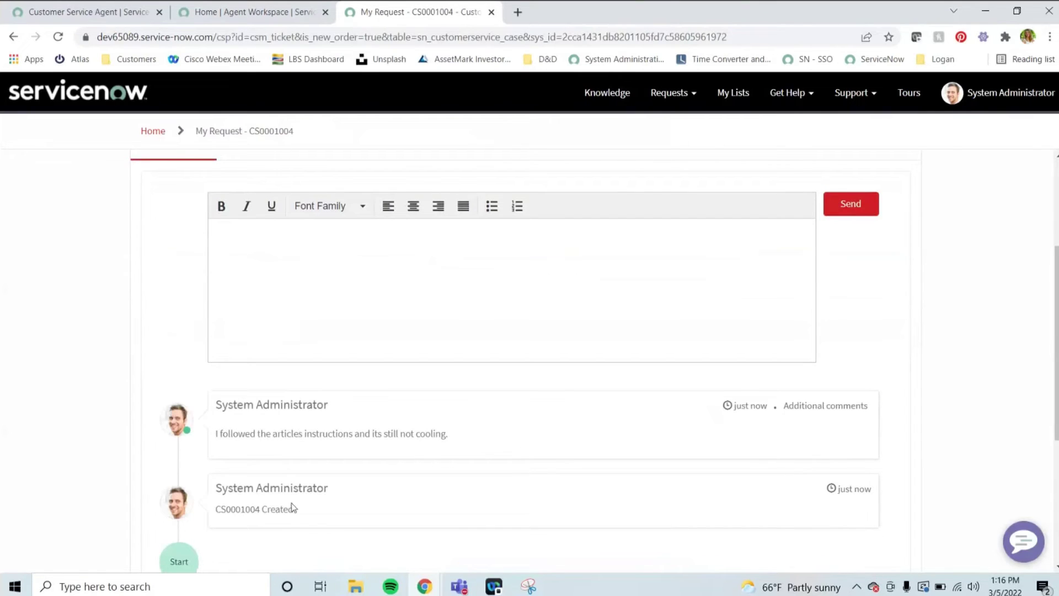
pyautogui.scroll(2, 192, 475)
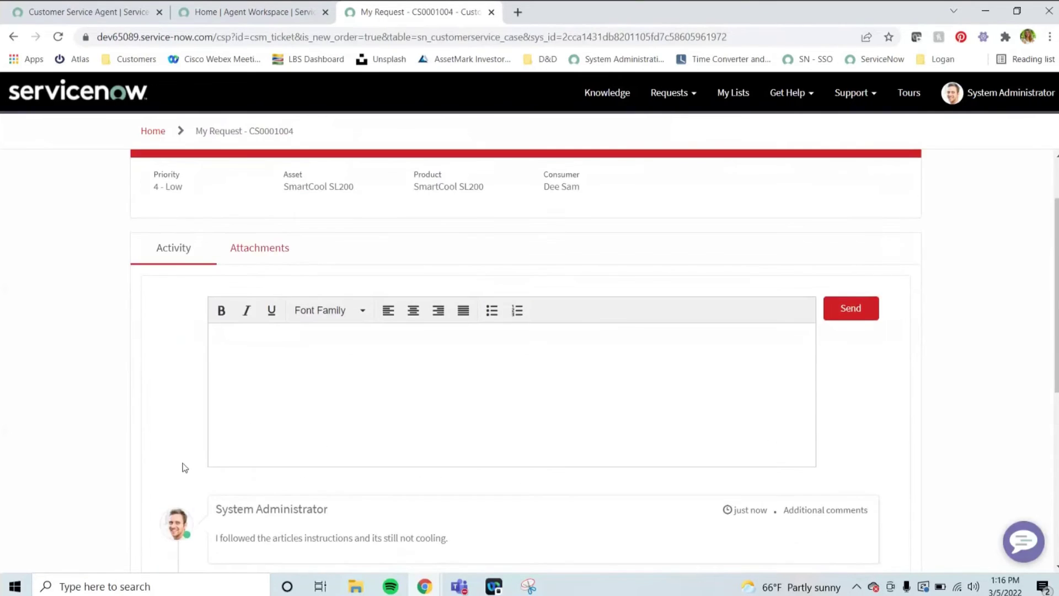
pyautogui.scroll(1, 185, 467)
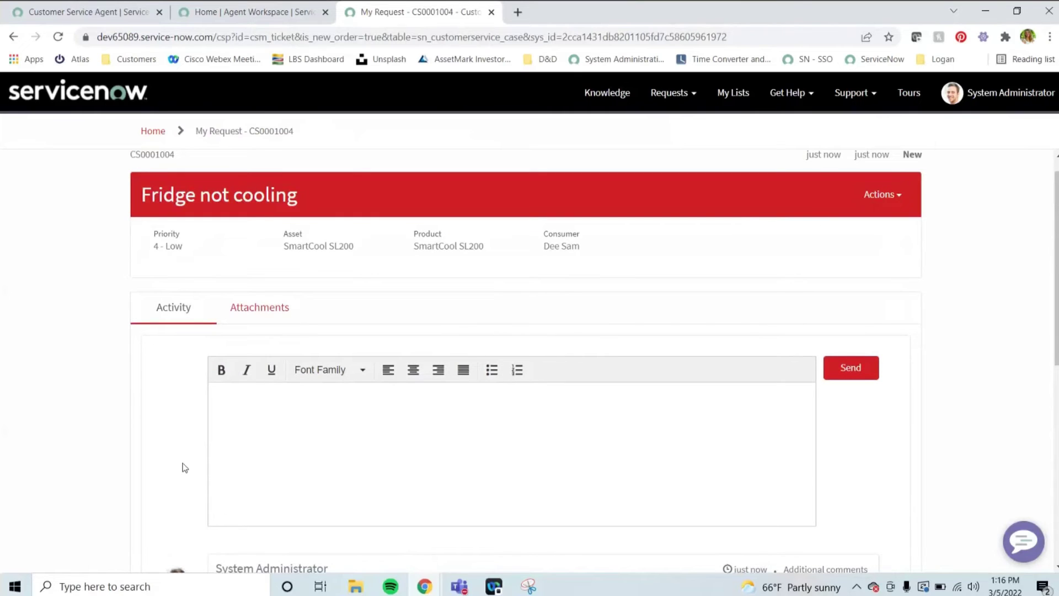
pyautogui.click(259, 307)
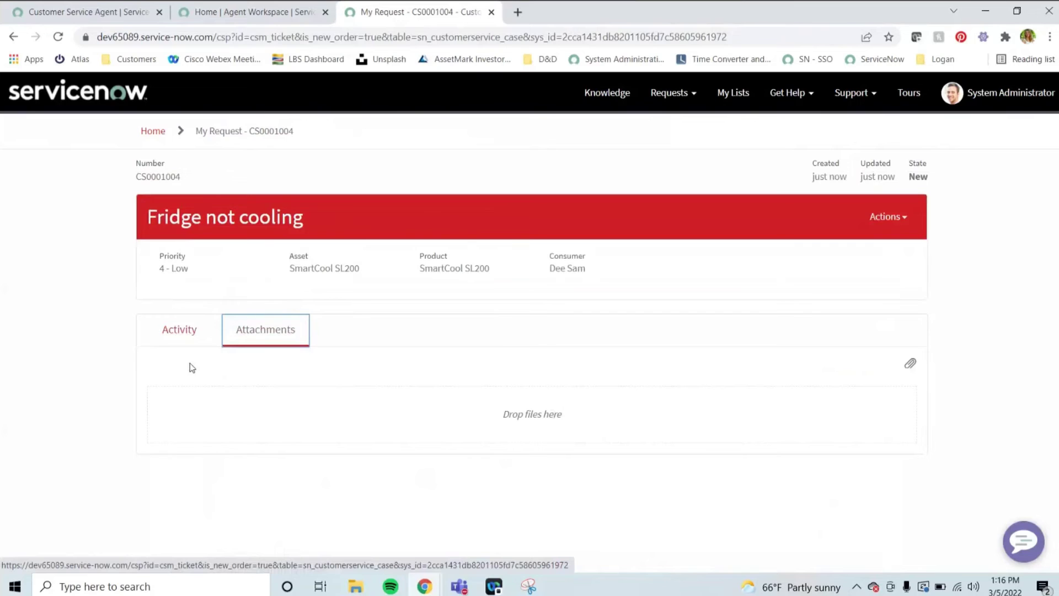
pyautogui.click(181, 338)
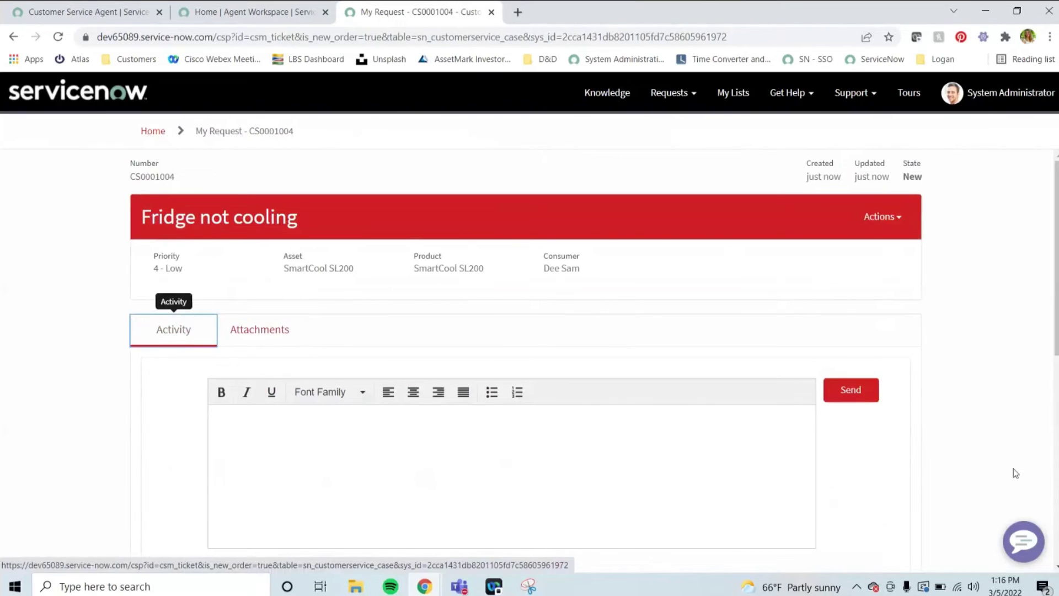
# Step: Start a new Now Support chat, answer 'Product Issue', and minimize the chat window
pyautogui.click(1024, 546)
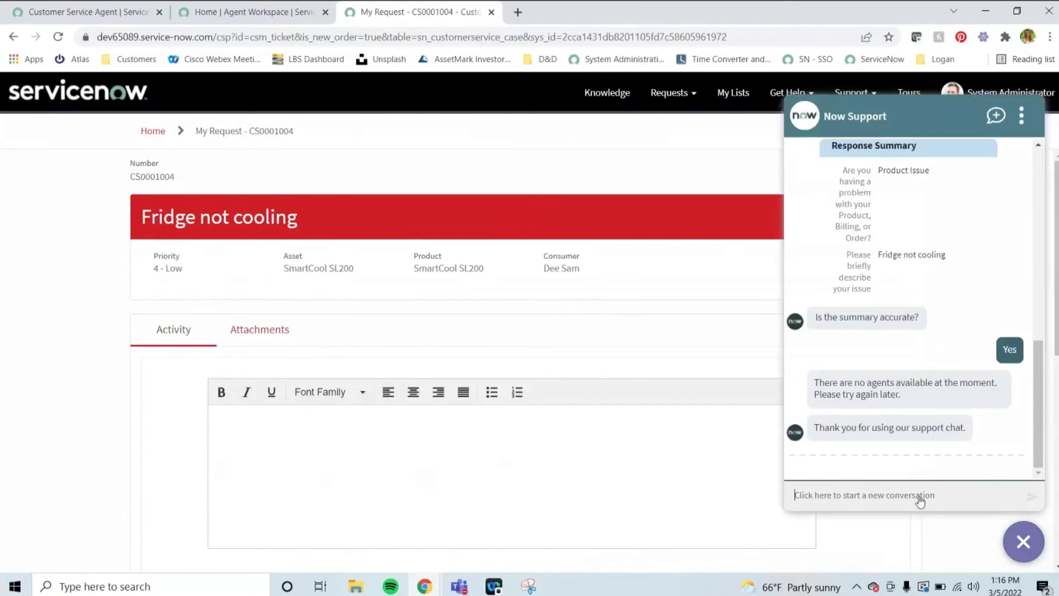
pyautogui.click(920, 497)
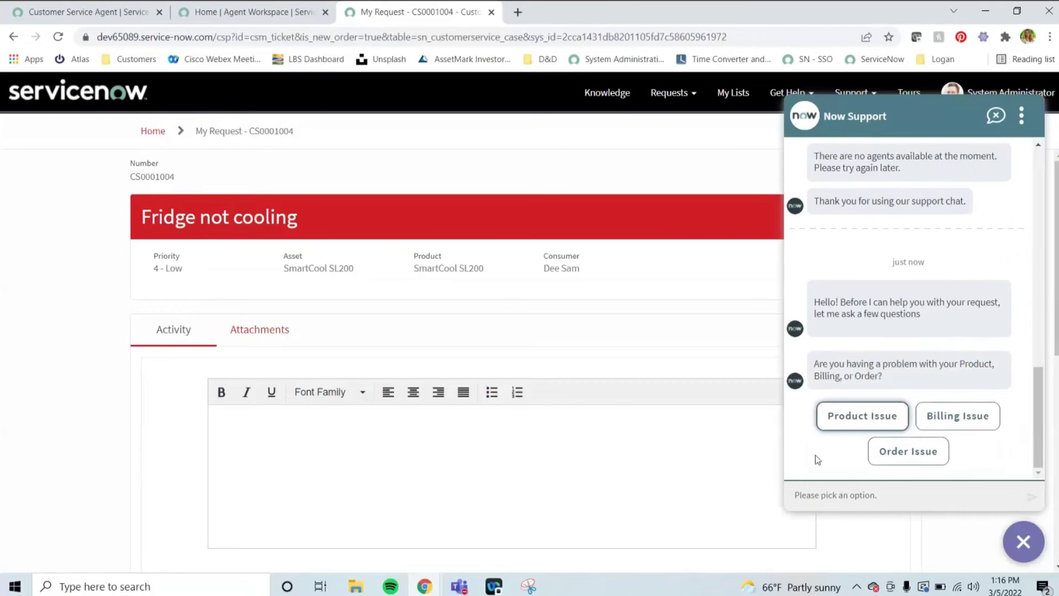
pyautogui.click(856, 428)
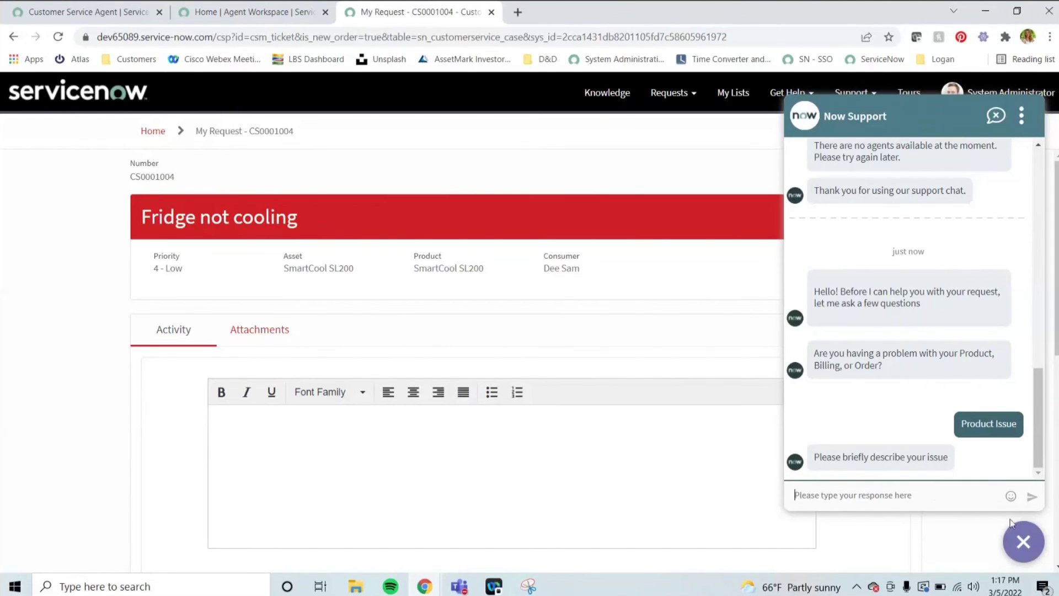
pyautogui.click(1033, 541)
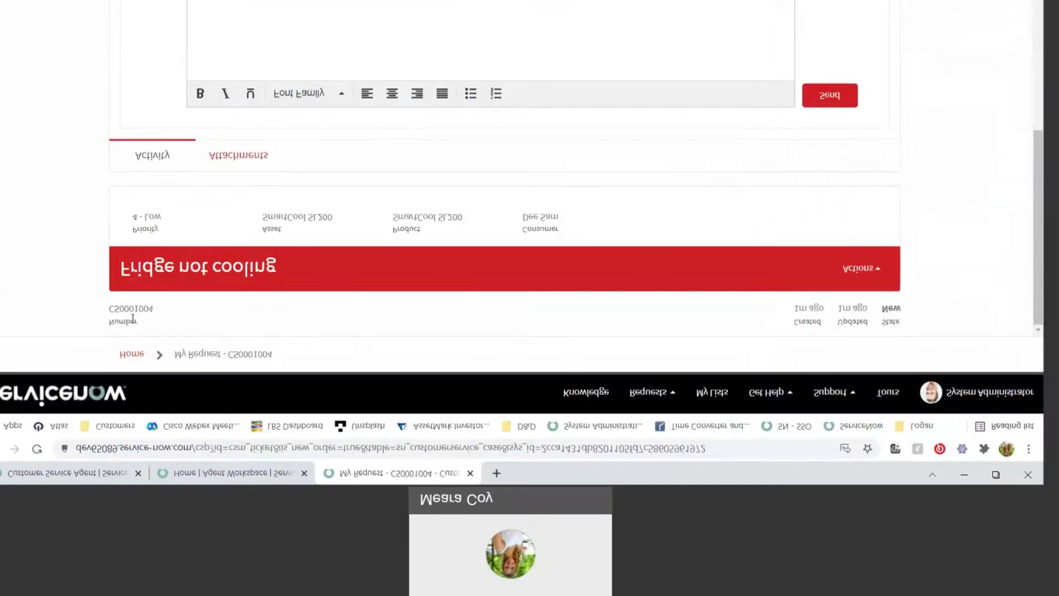